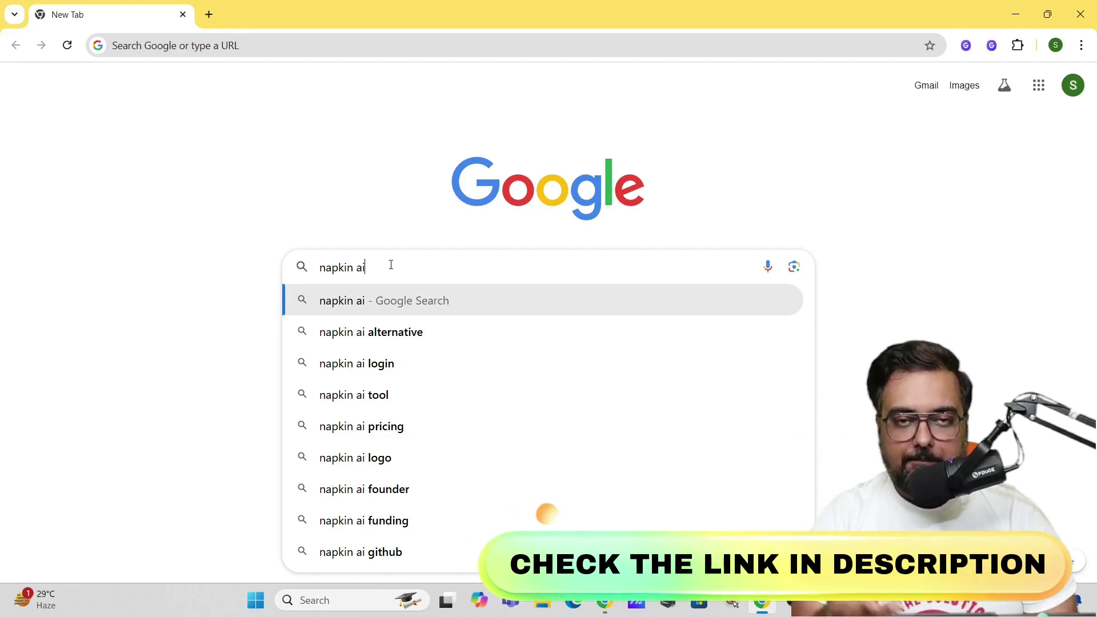
- Search for napkin ai, open the official Napkin AI site and start the free sign-up
key(Return)
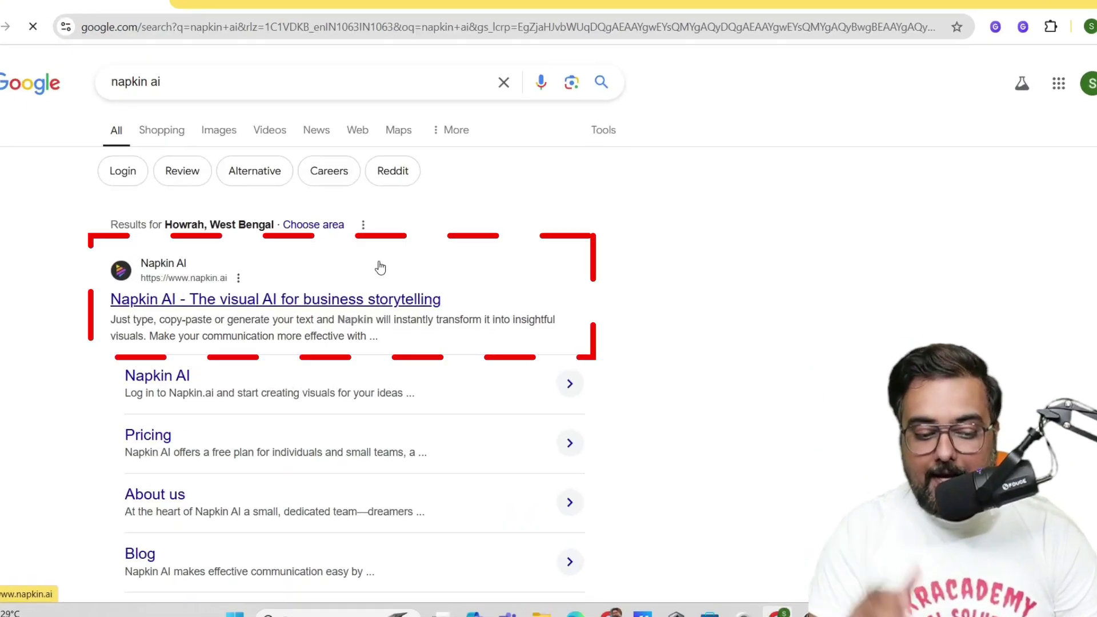
click(246, 298)
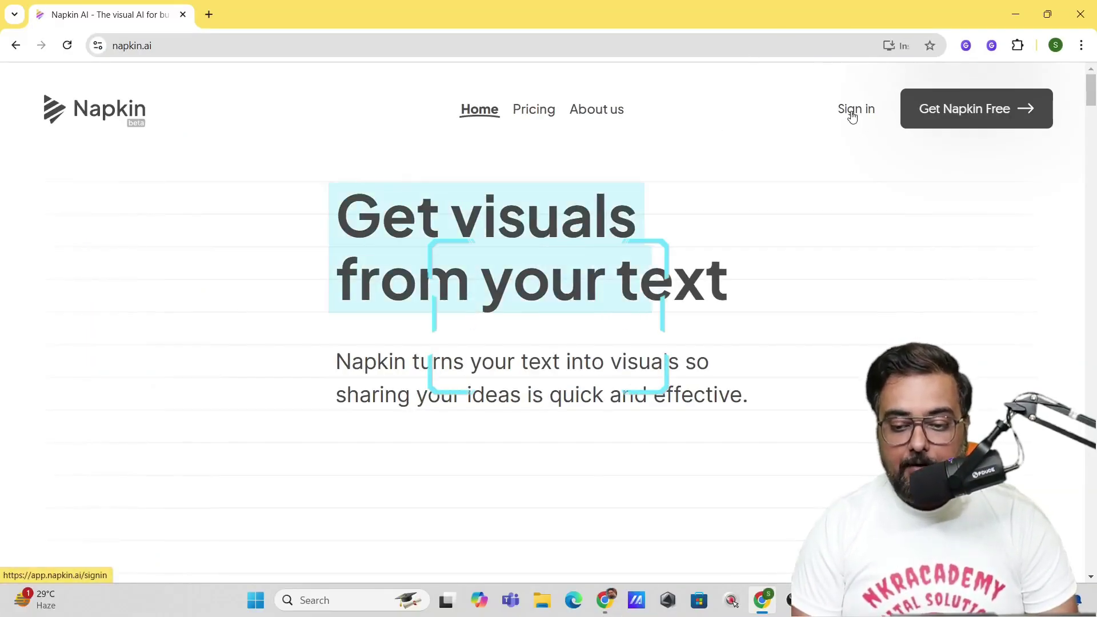
click(947, 108)
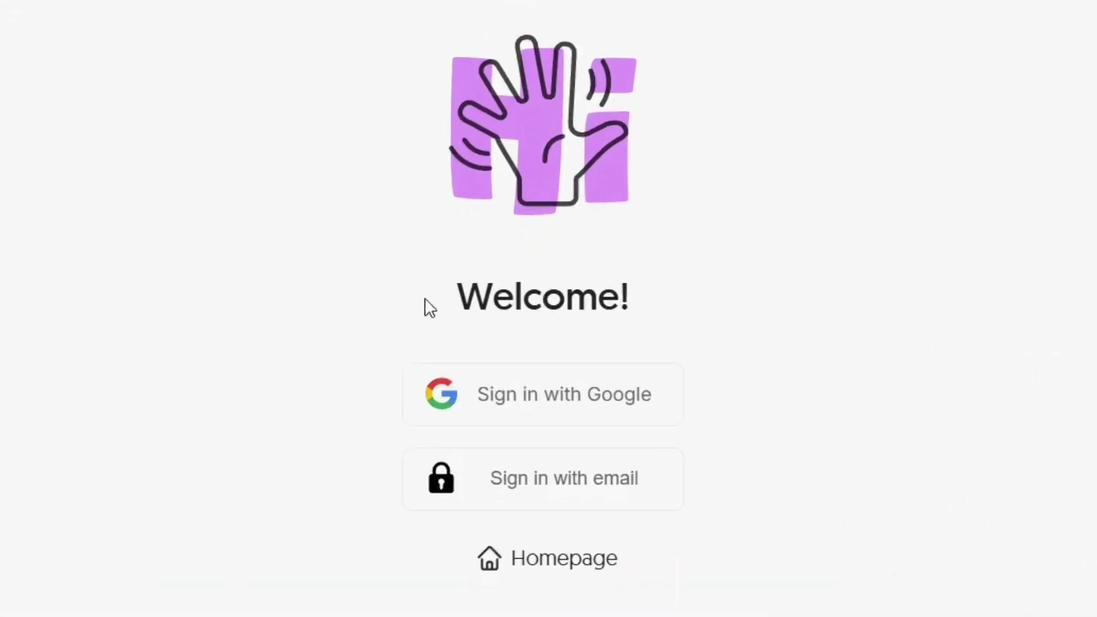
- Sign in with Google, pick personal use in onboarding, and create the first Napkin
click(495, 402)
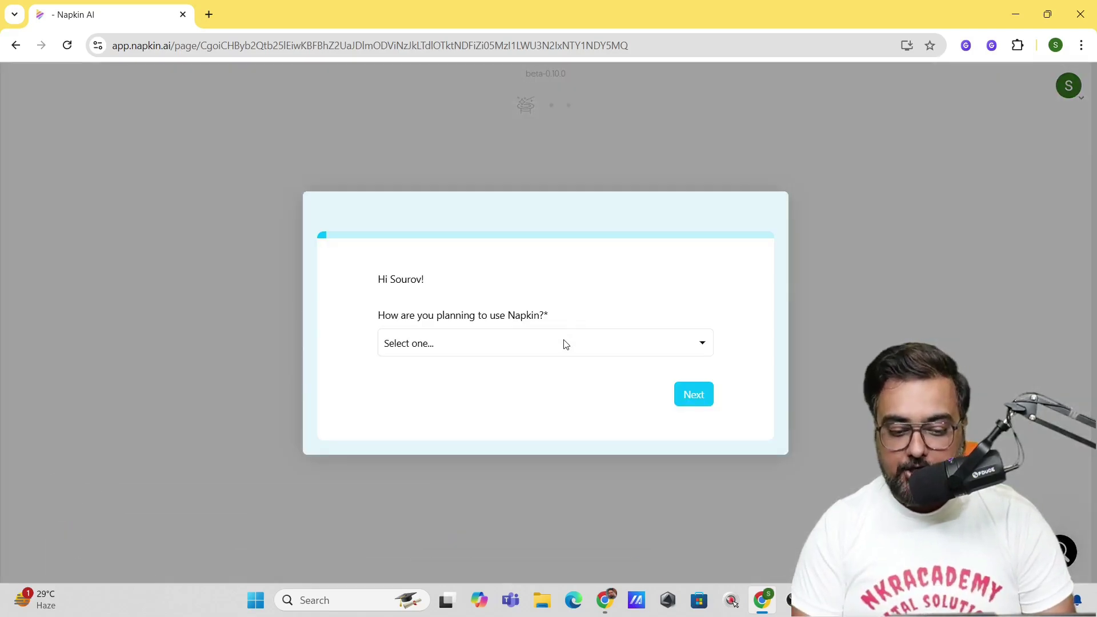
click(565, 343)
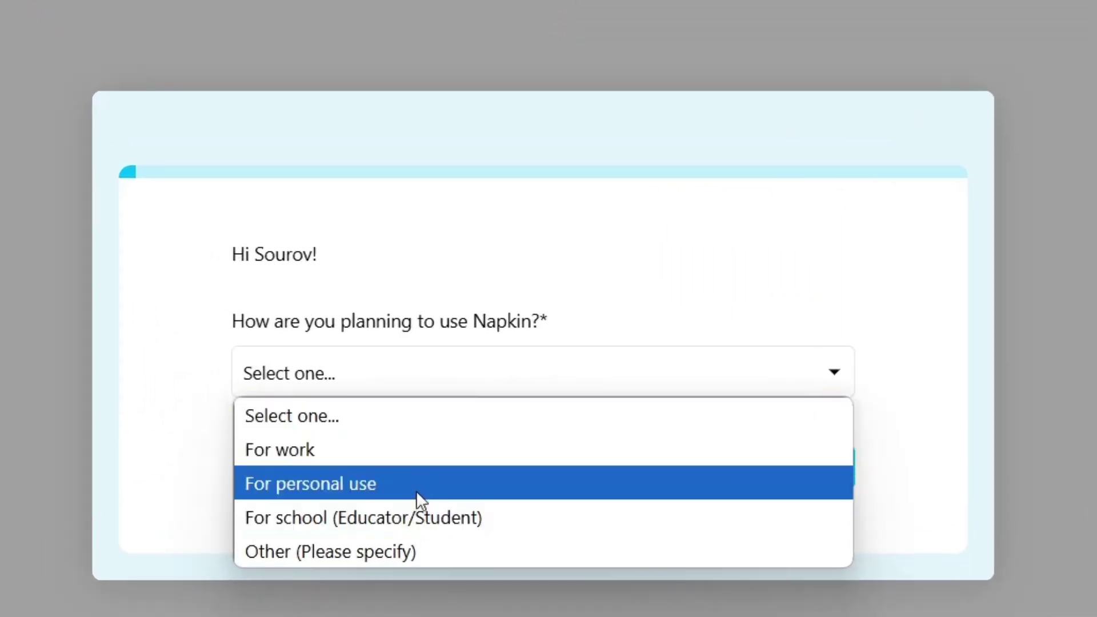
click(401, 488)
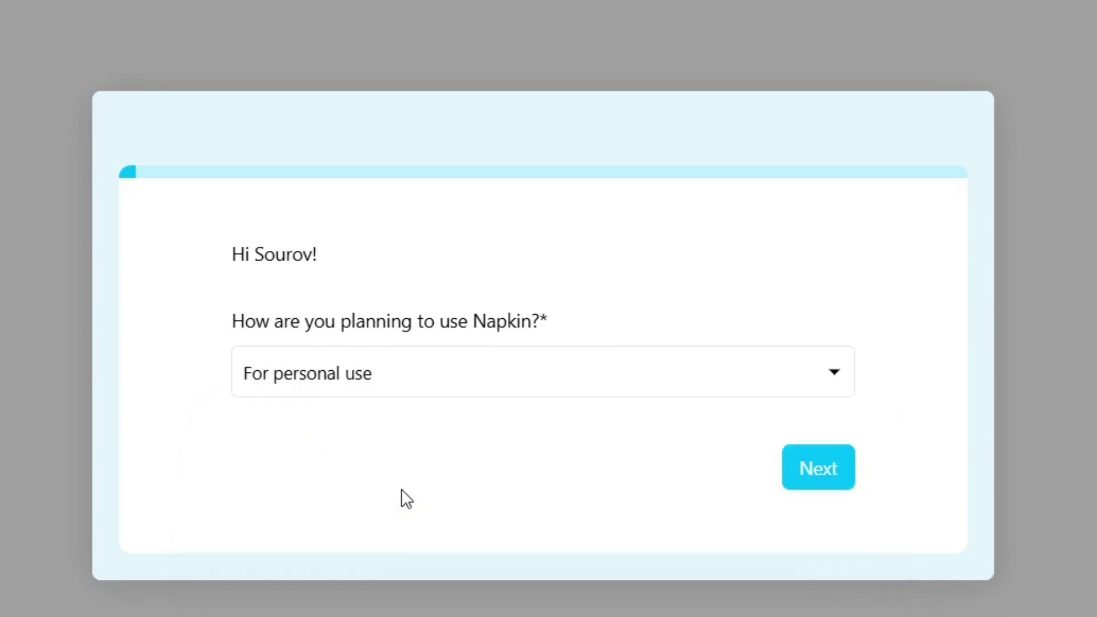
click(804, 472)
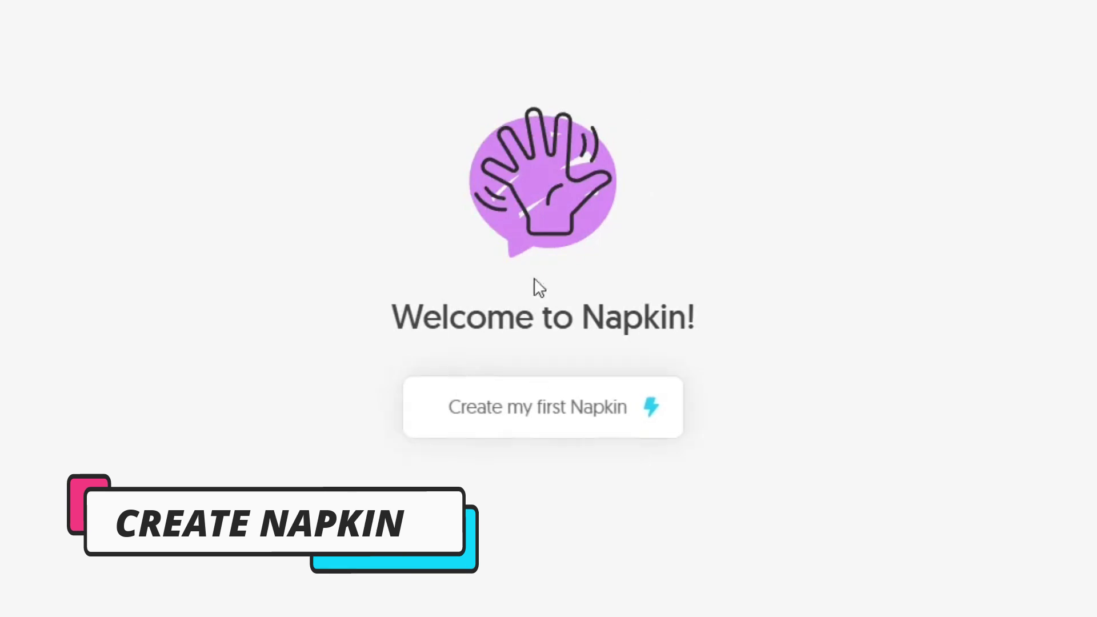
click(528, 415)
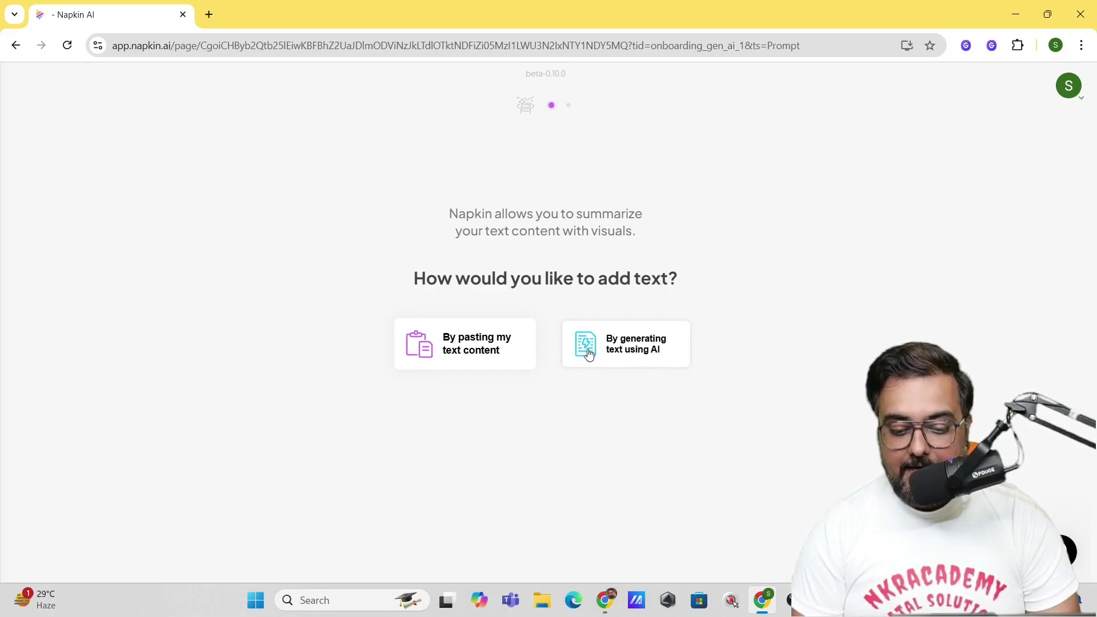
- Have AI write the document from the prompt 'best seo practices to rank on youtube'
click(625, 349)
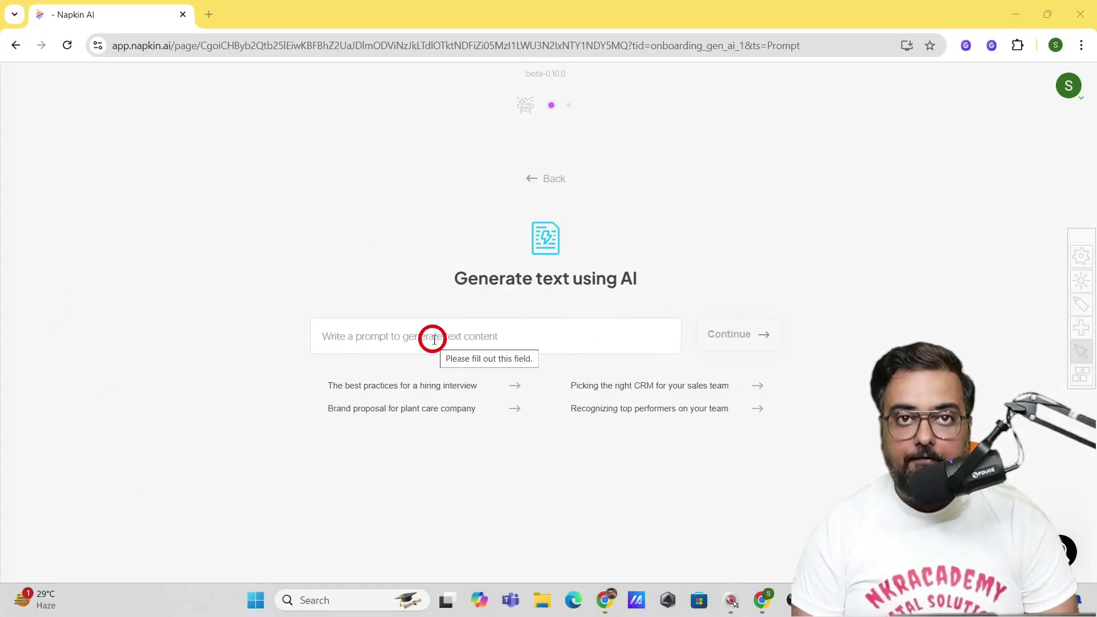
click(435, 340)
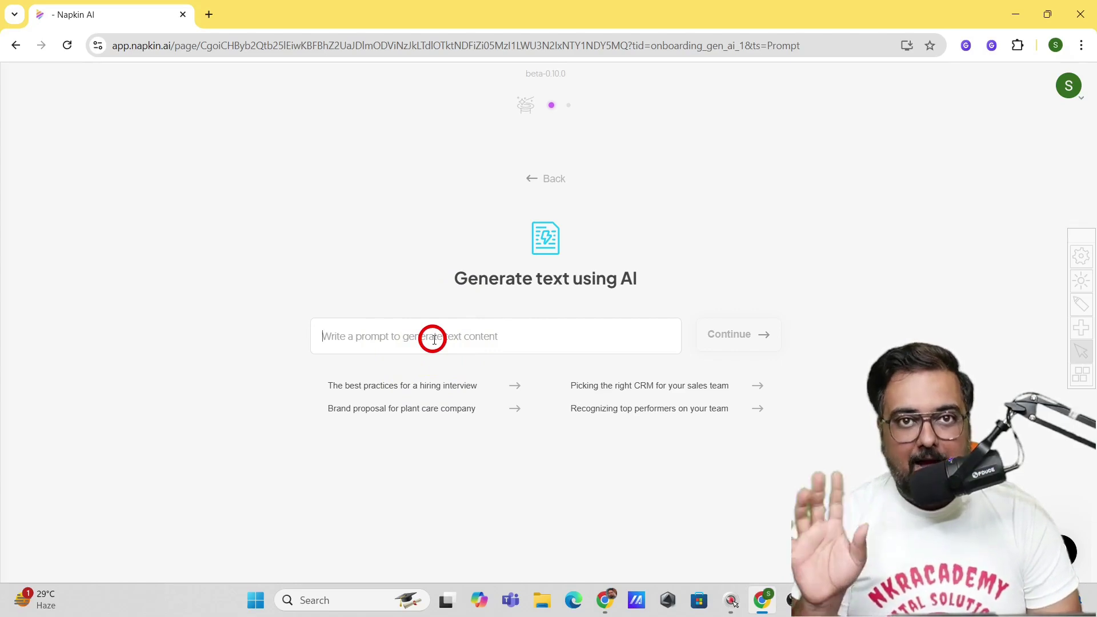
text(best seo practices to rank on youtube)
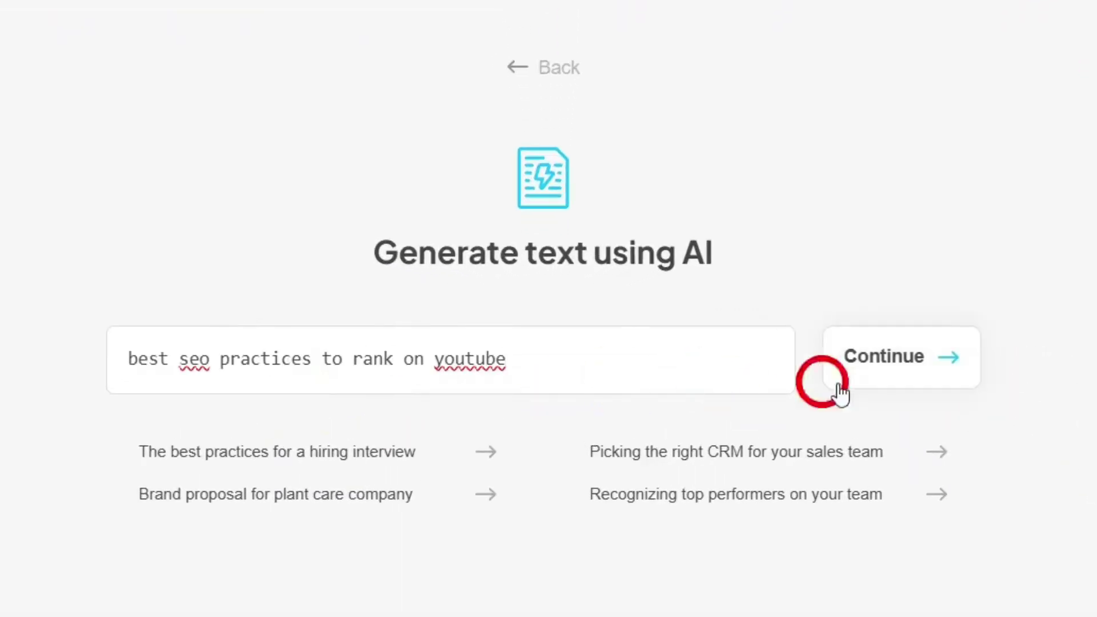
click(914, 371)
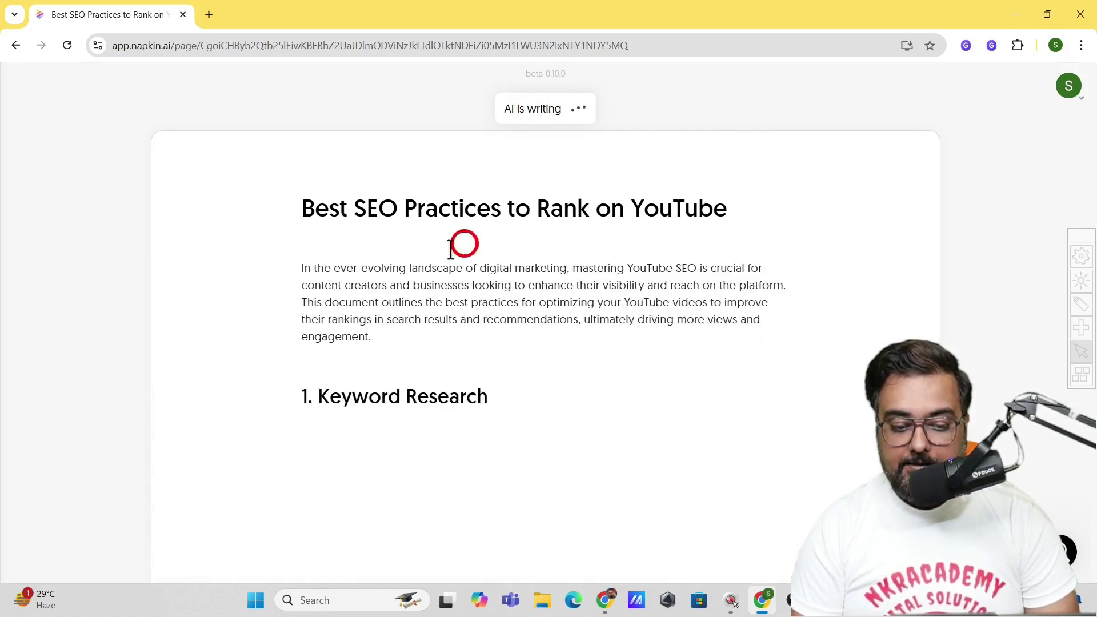
- Scroll through the generated YouTube SEO article to review it, then return to the top
scroll(530, 312, down, 1)
scroll(709, 281, down, 3)
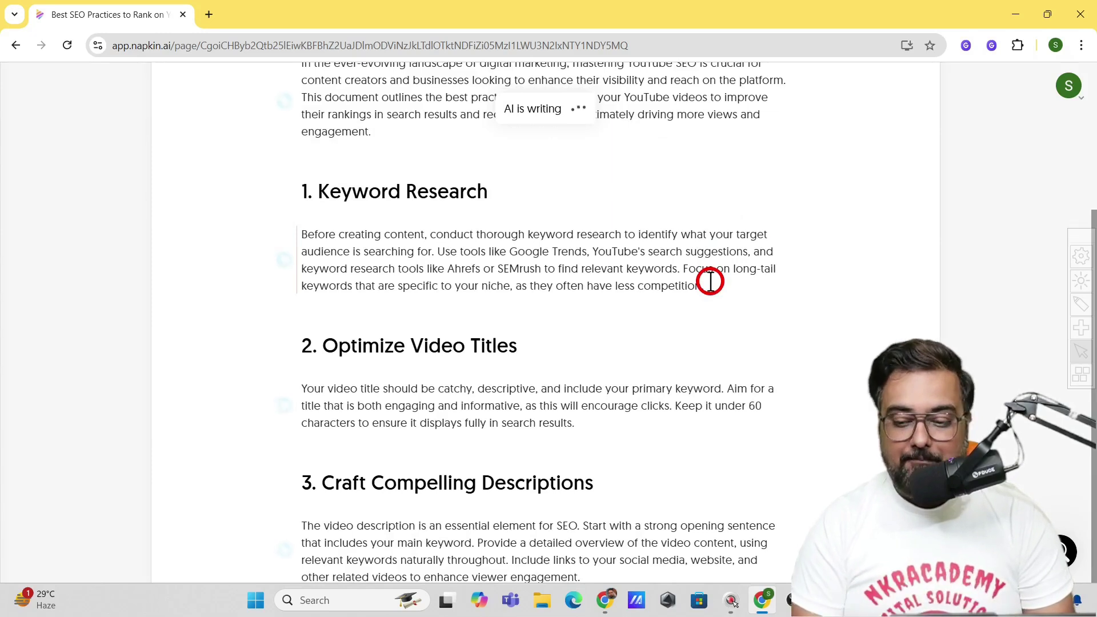
scroll(710, 281, down, 10)
scroll(705, 320, down, 4)
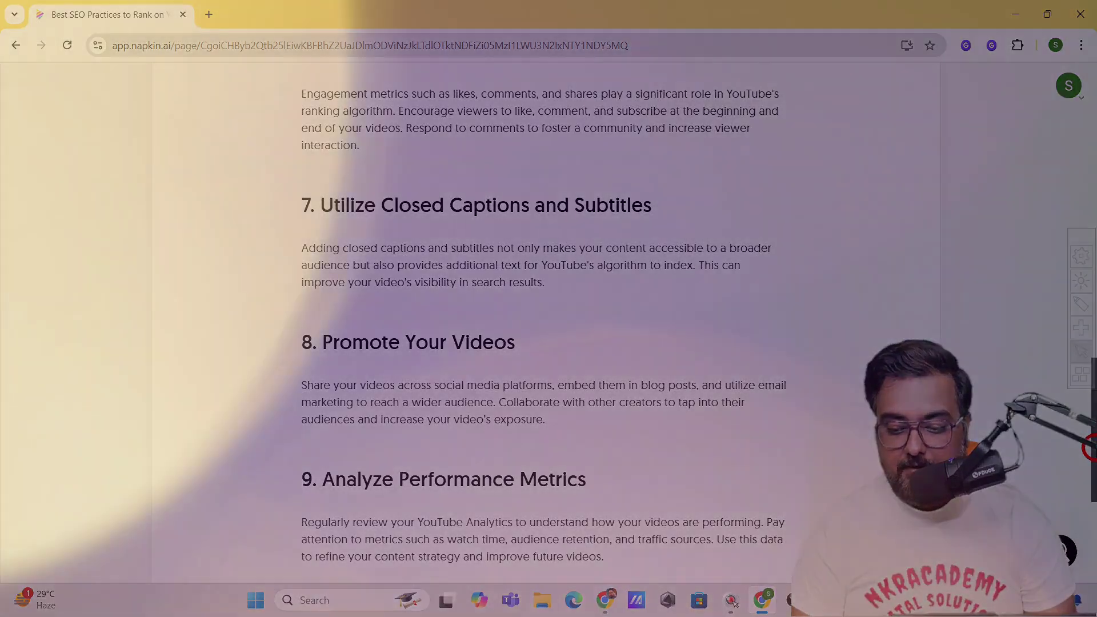
drag(1093, 430, 1089, 130)
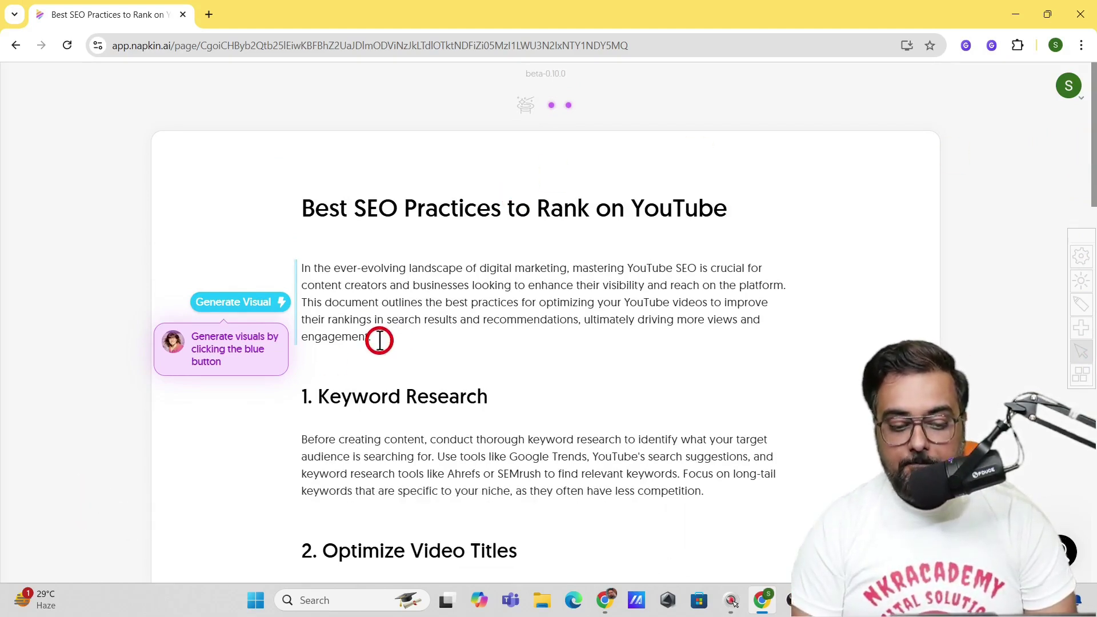
- Generate a visual from the introduction paragraph and apply a coloured pipe-style diagram variation
drag(378, 340, 300, 271)
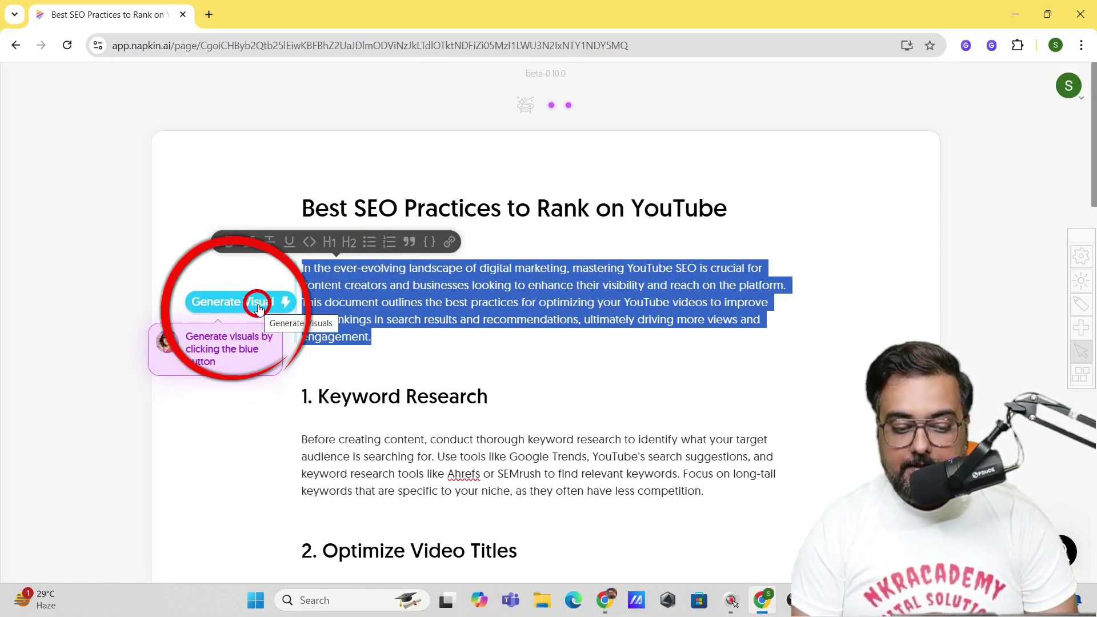
click(259, 303)
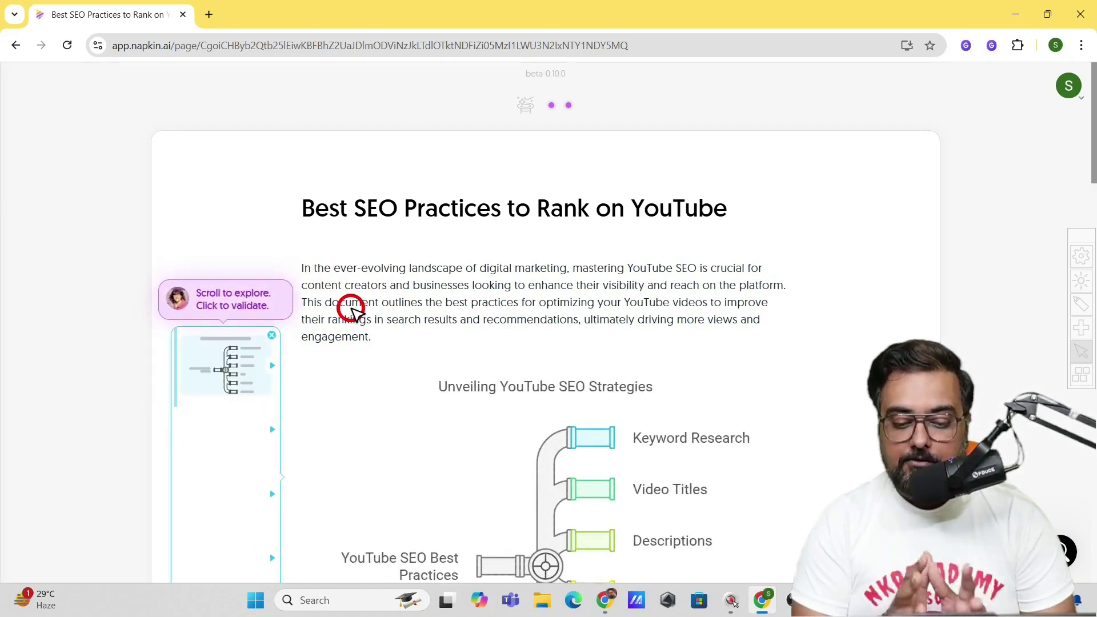
click(263, 432)
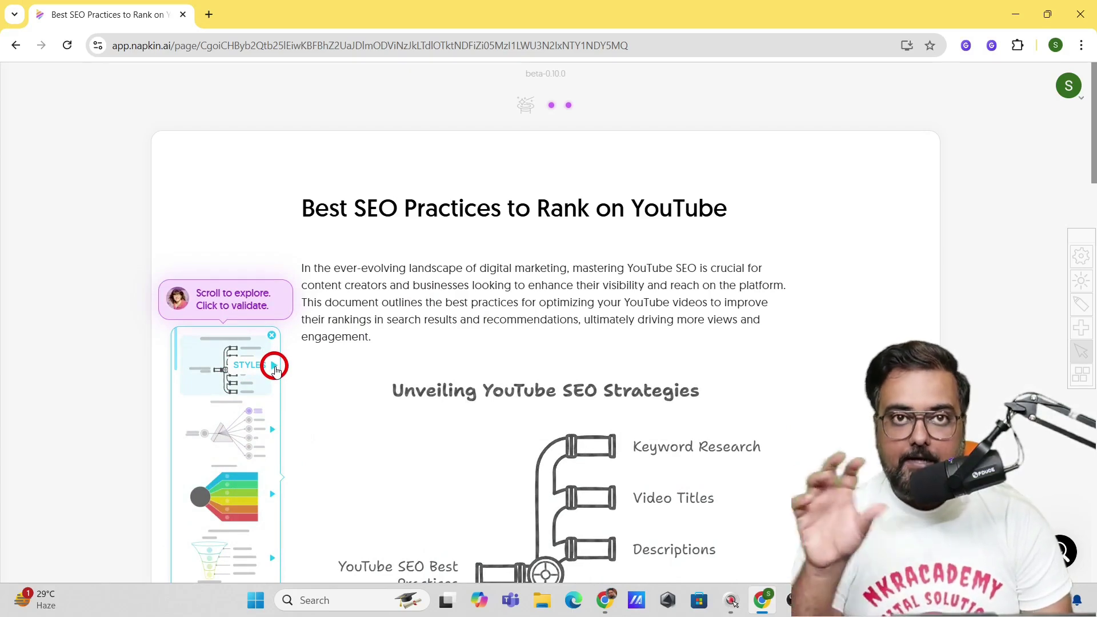
click(274, 366)
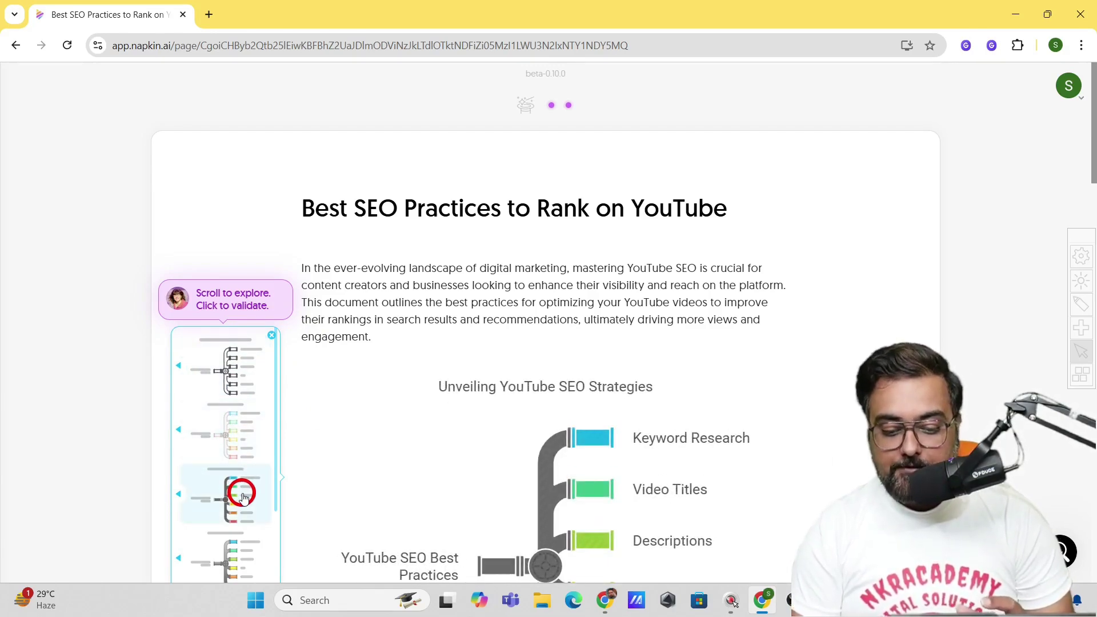
click(244, 497)
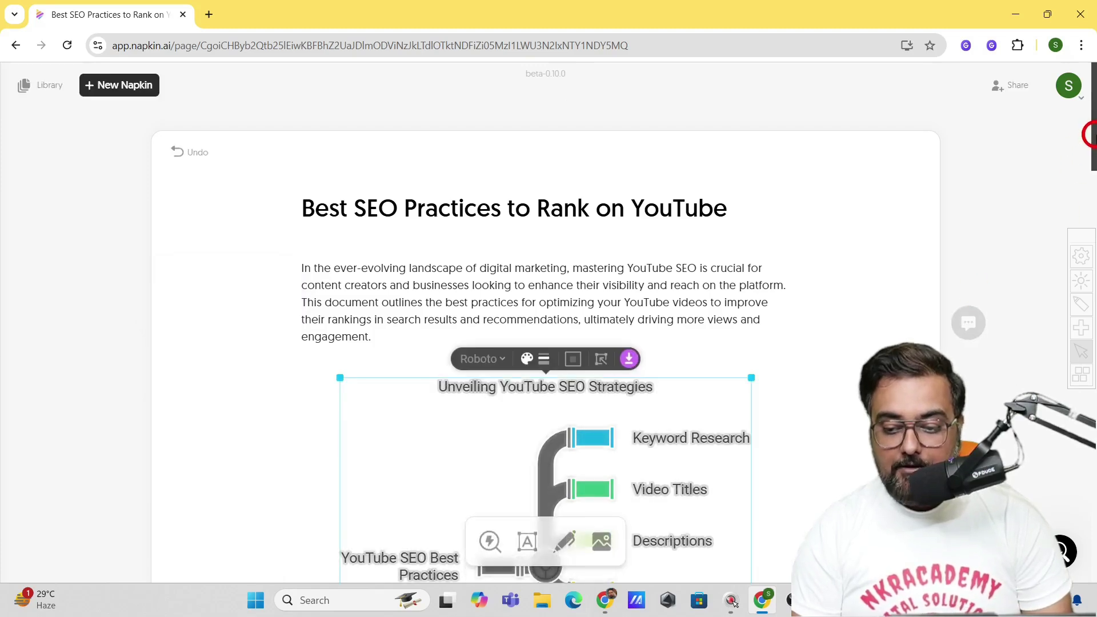
- Make the Keyword Research label in the diagram bold
scroll(545, 400, down, 3)
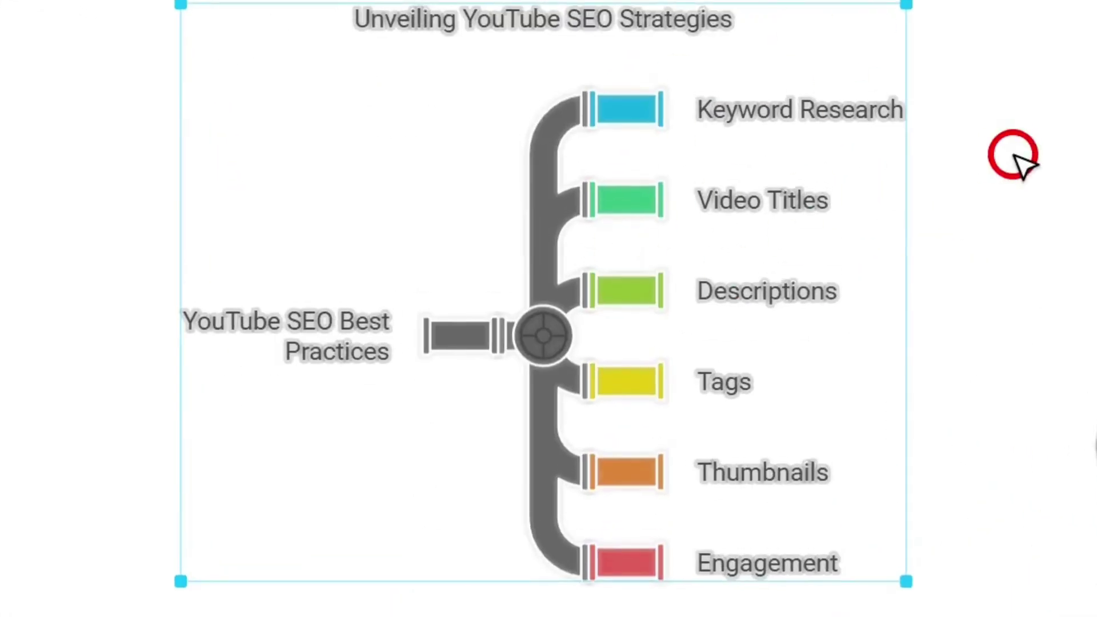
click(1014, 157)
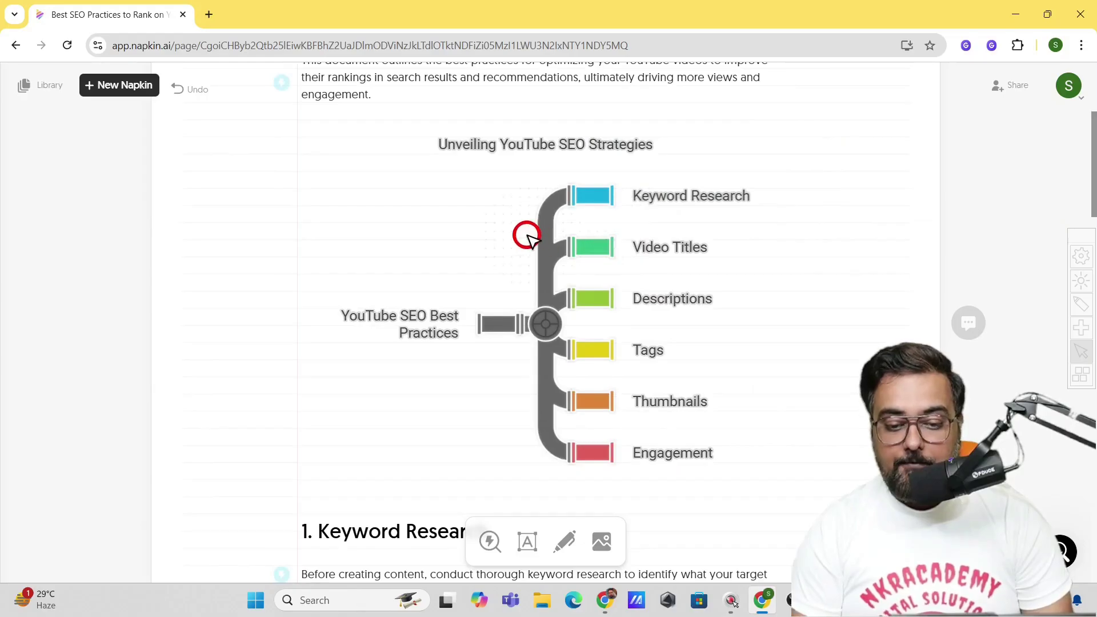
click(671, 197)
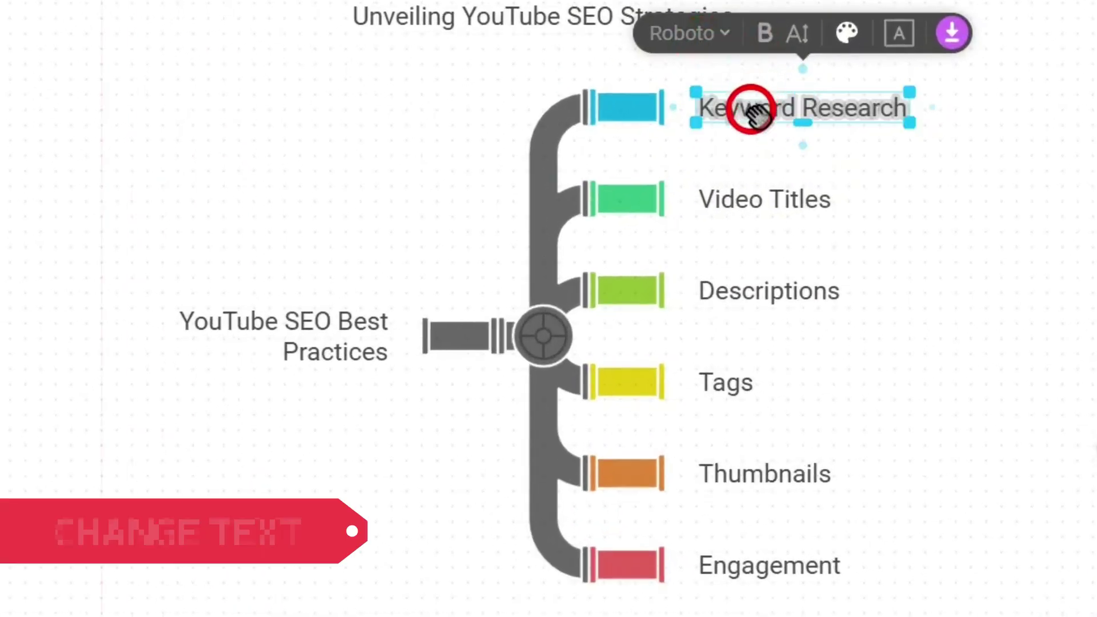
click(768, 42)
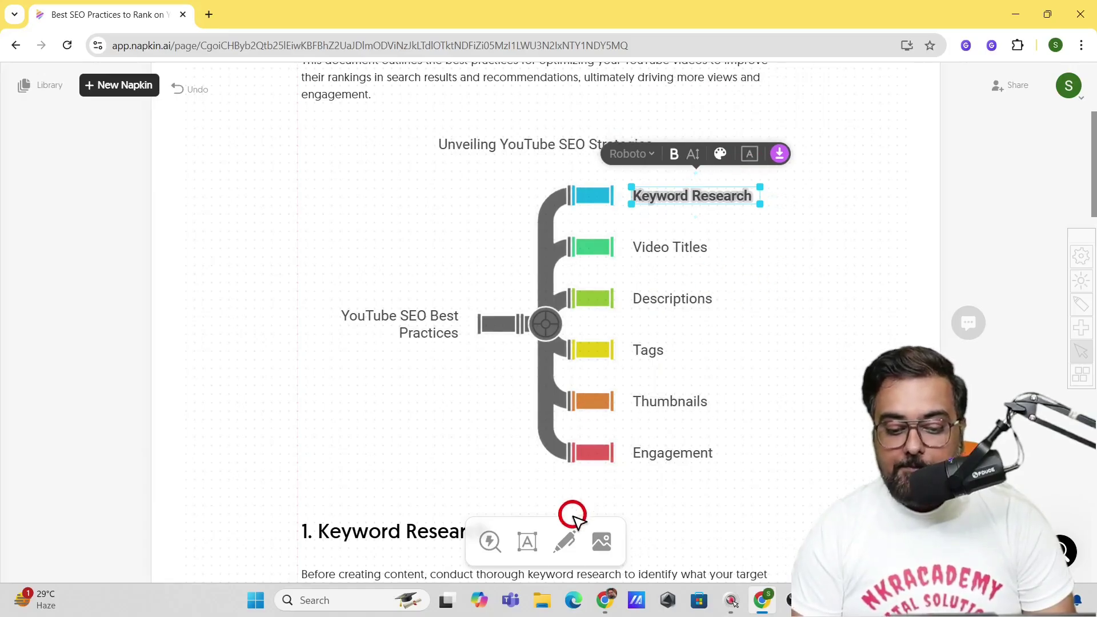
- Sketch an underline beneath Keyword Research, dismiss the image import, and scroll to section 1
click(569, 544)
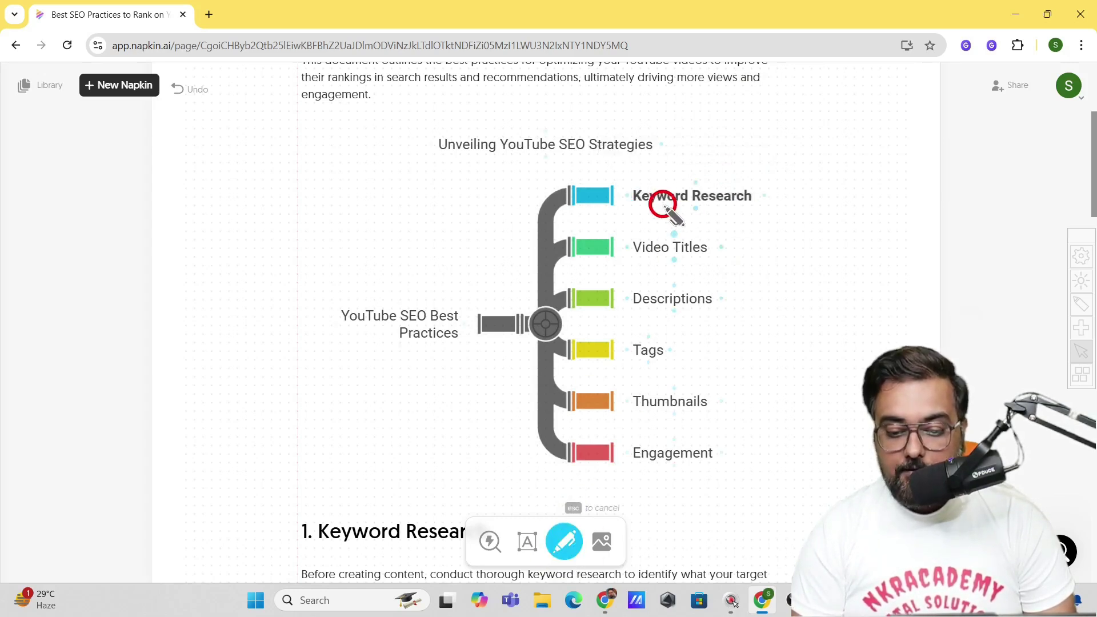
drag(635, 206, 688, 203)
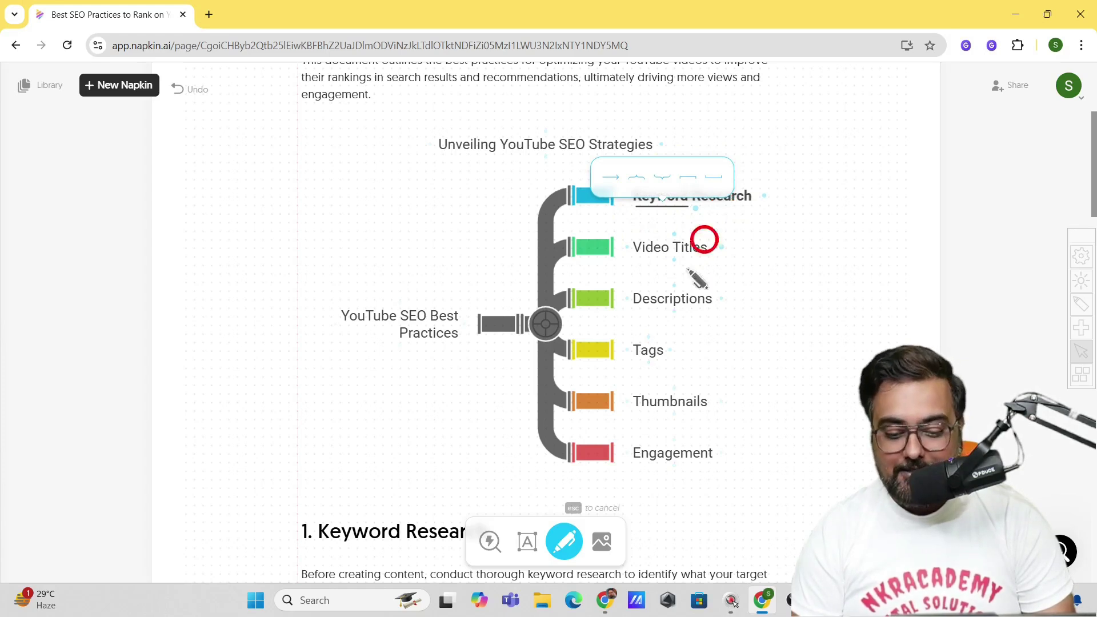
click(599, 541)
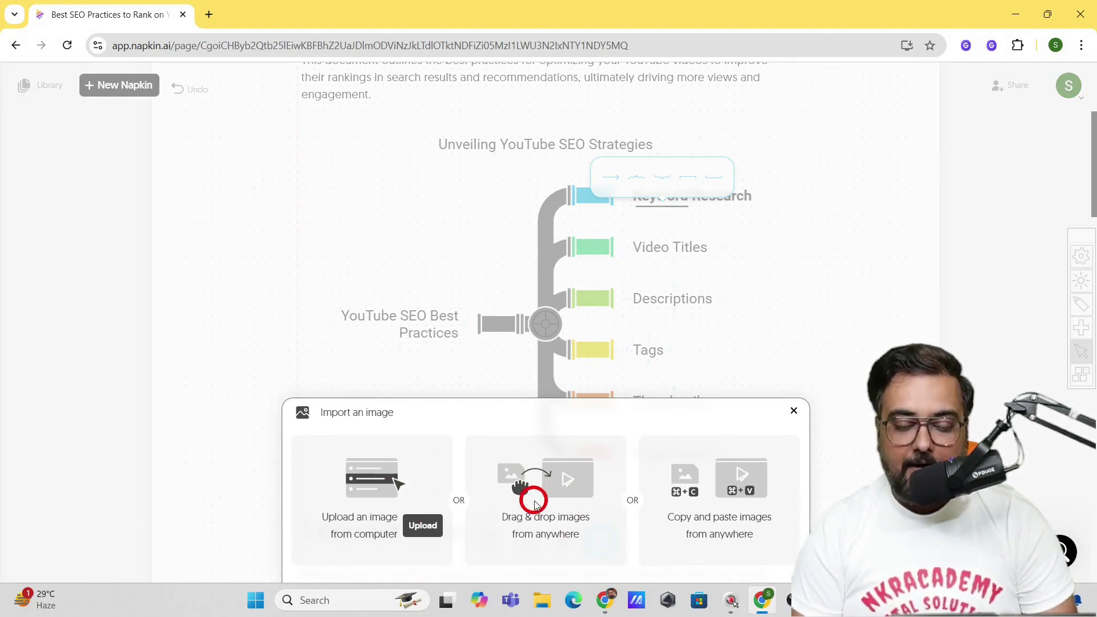
click(793, 410)
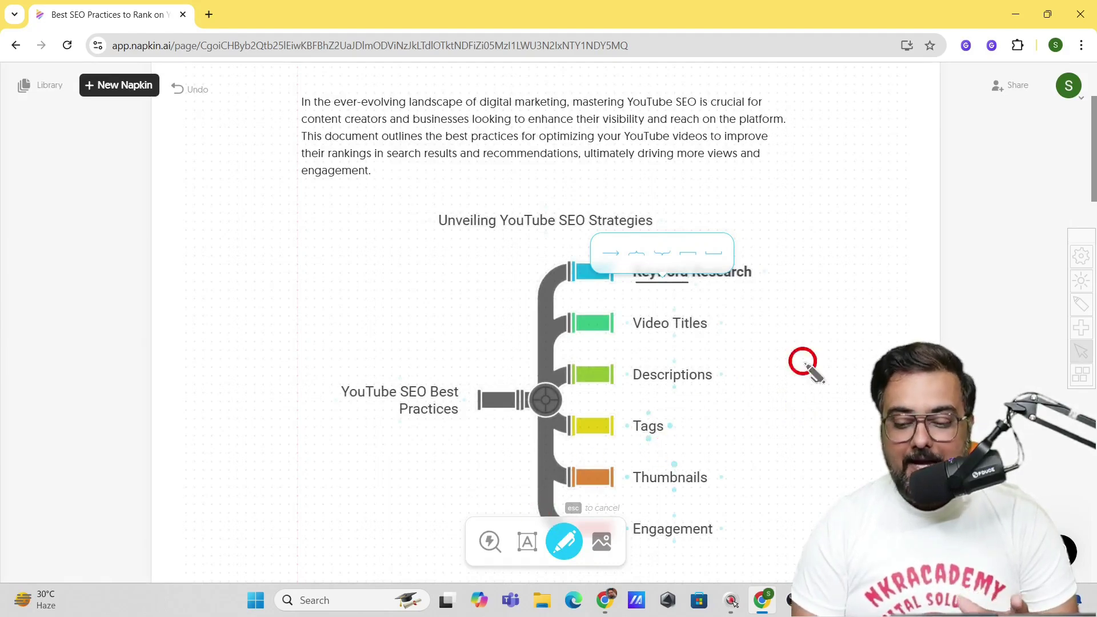
drag(1093, 135, 1092, 238)
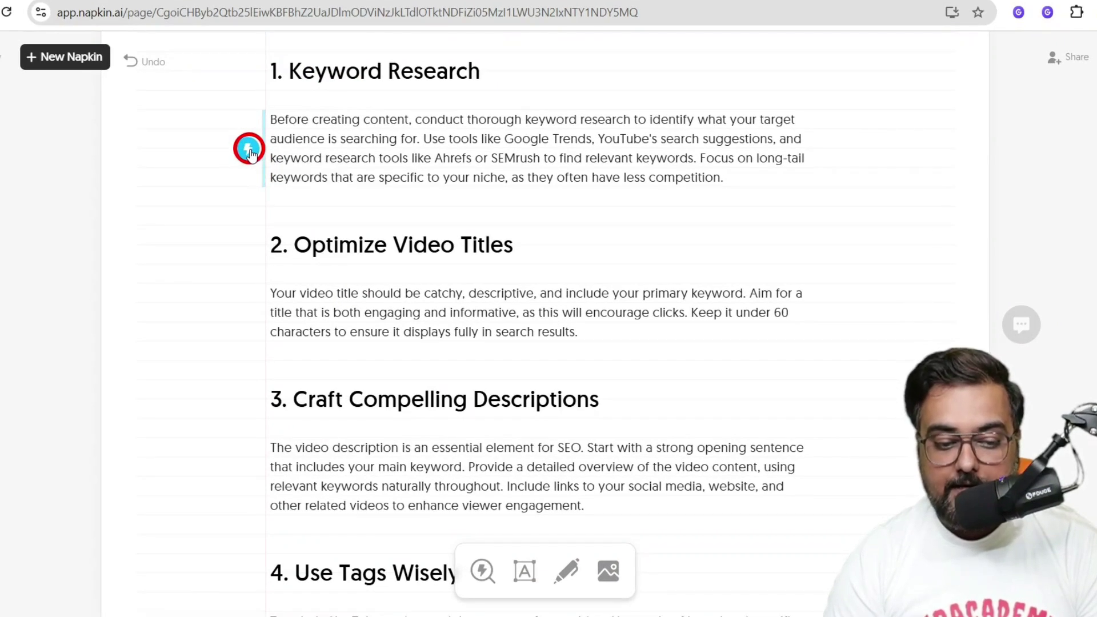
- Generate a visual from the Keyword Research paragraph, trying funnel and layered styles
click(250, 149)
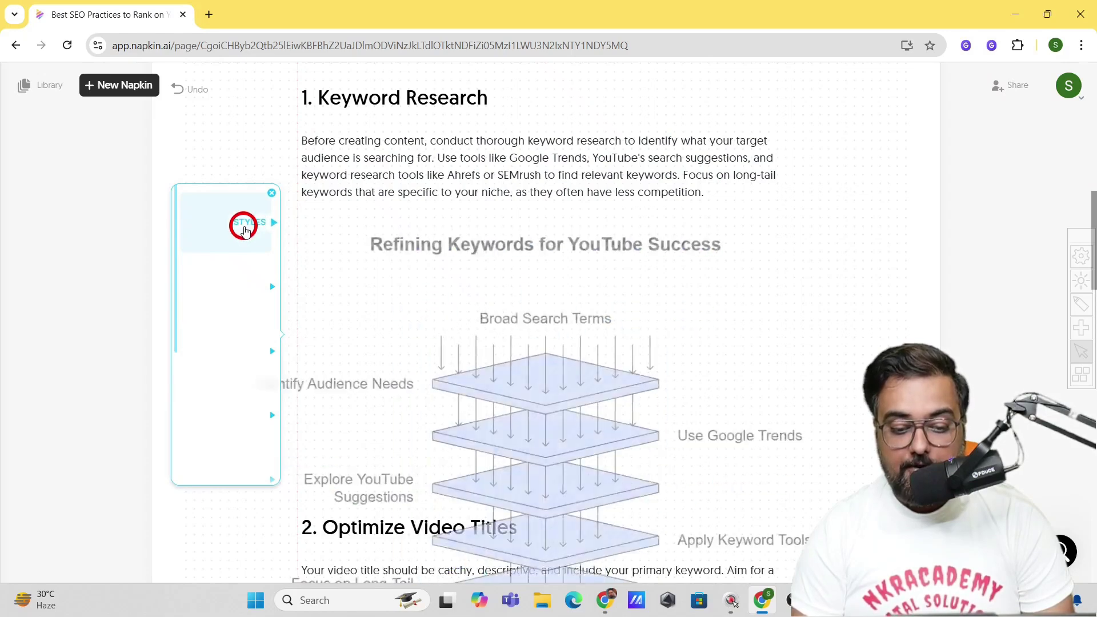
click(243, 225)
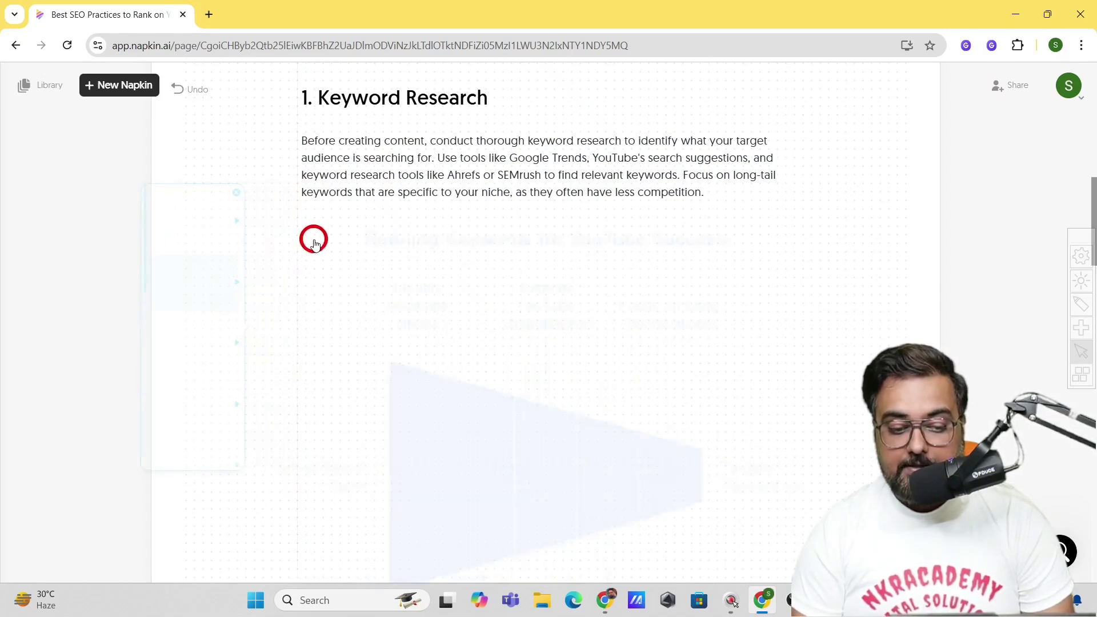
click(272, 220)
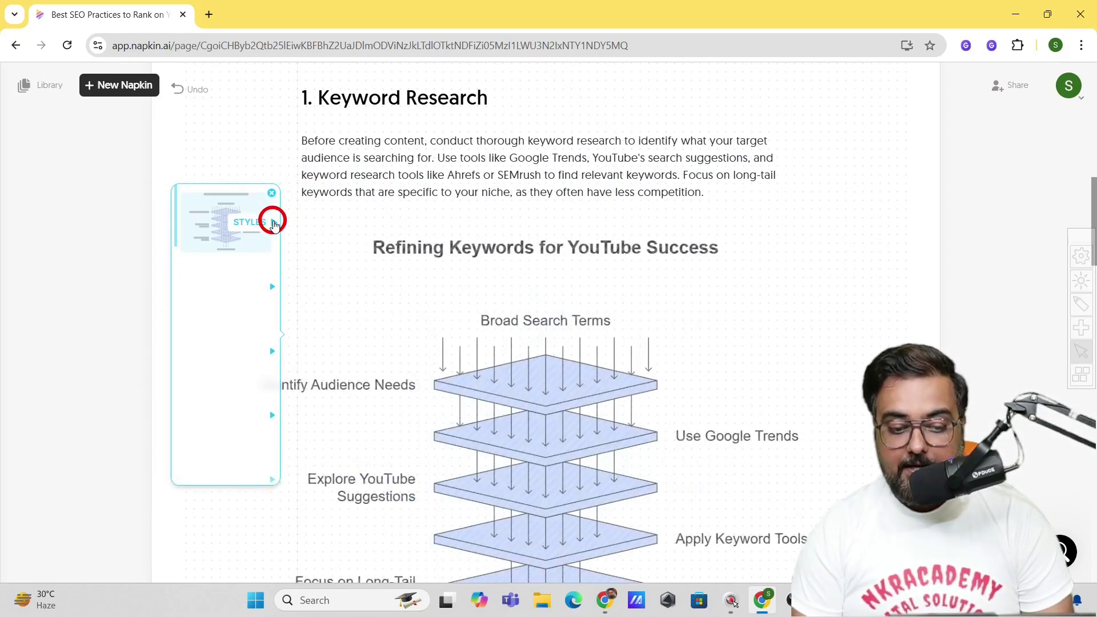
click(244, 313)
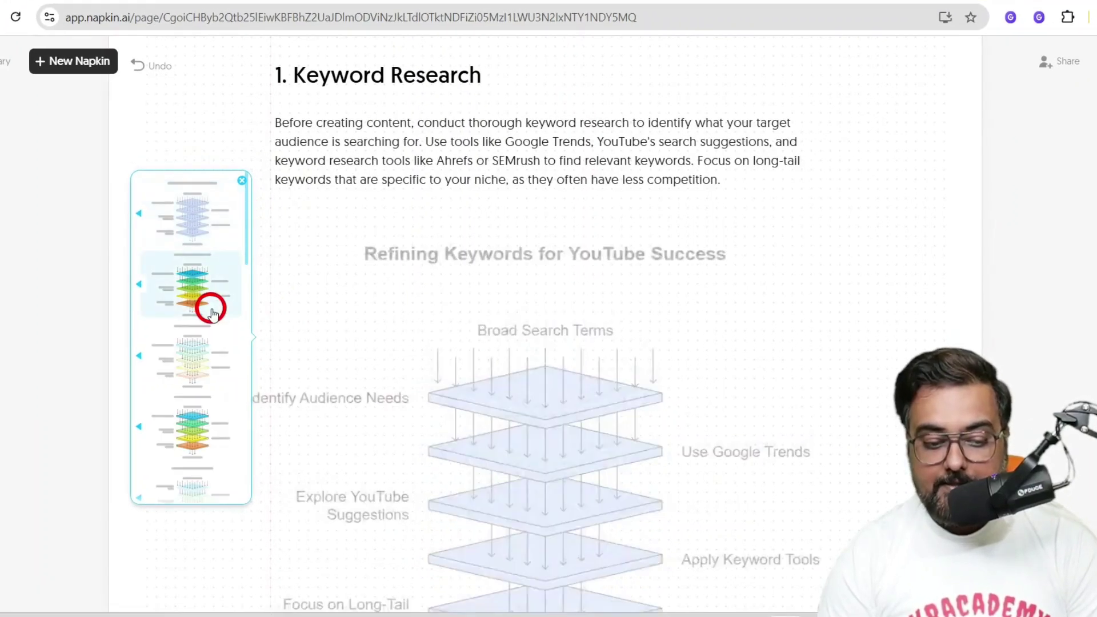
click(196, 358)
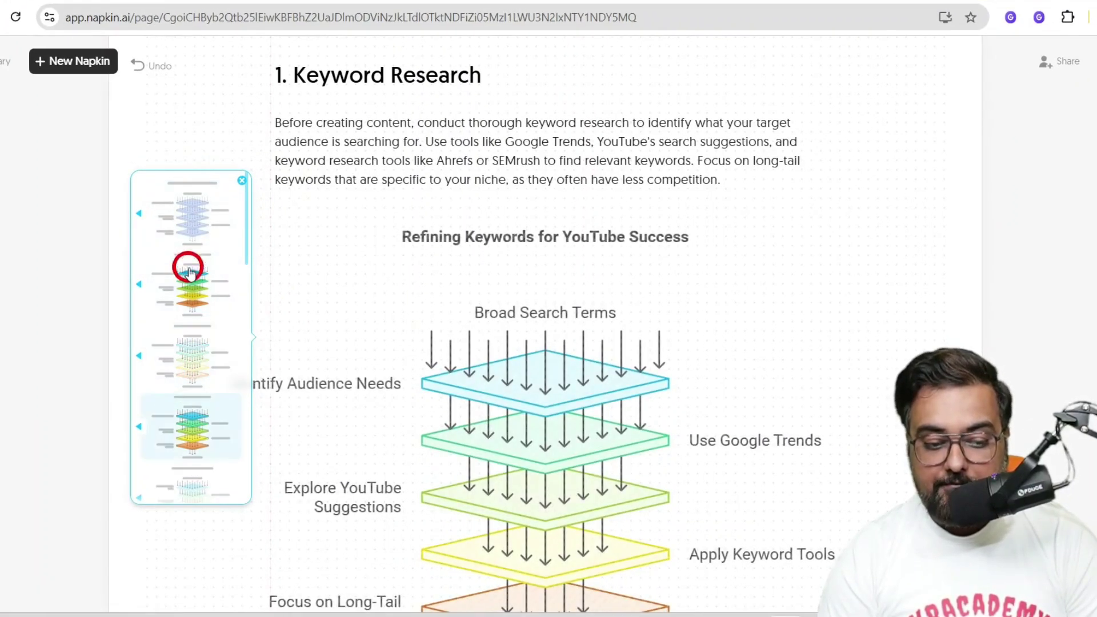
click(140, 216)
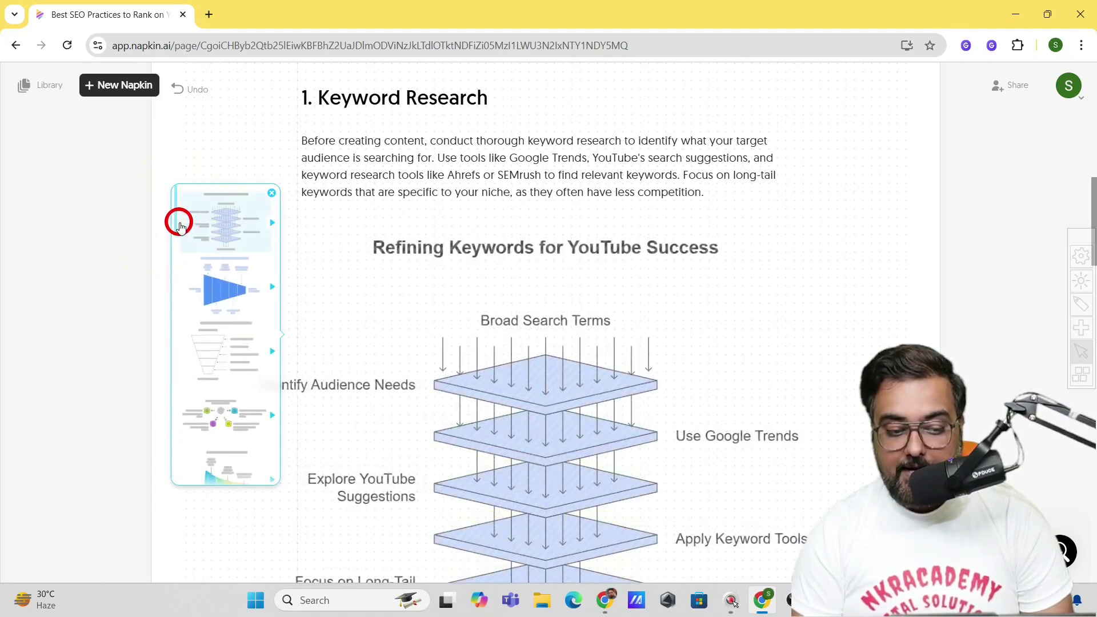
- Switch the keyword visual to a mind-map with the paler outlined style variant
click(217, 308)
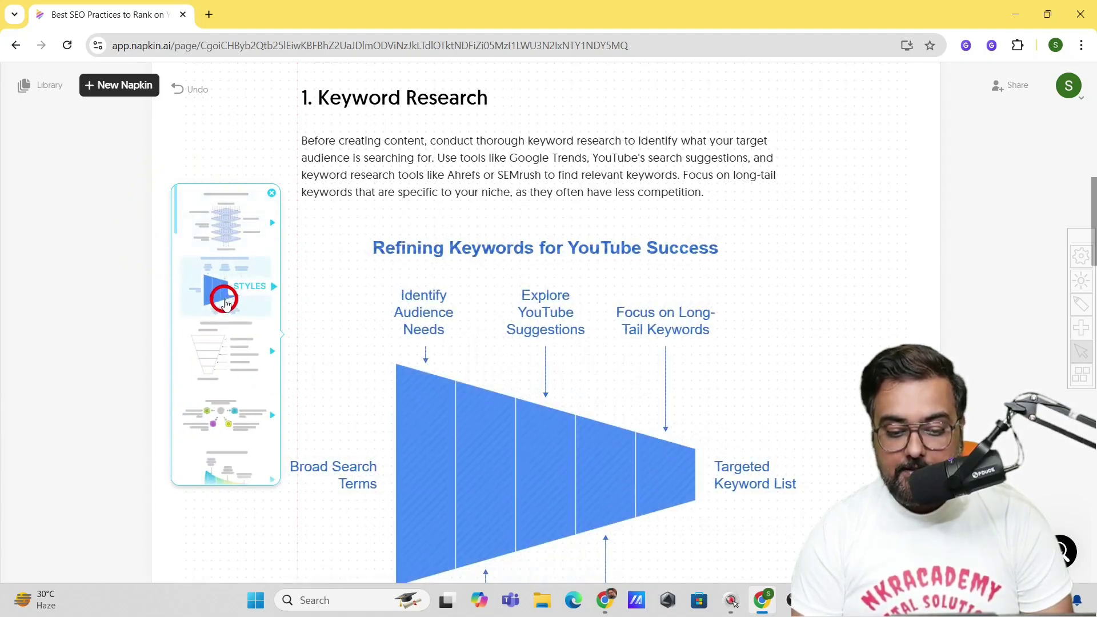
click(226, 422)
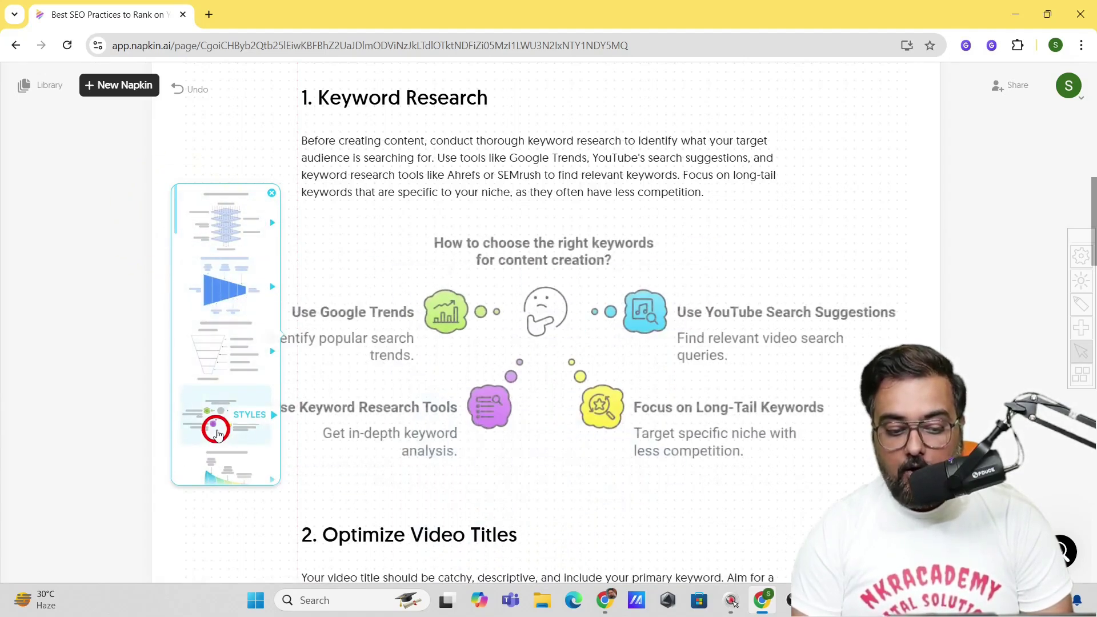
click(273, 416)
click(223, 298)
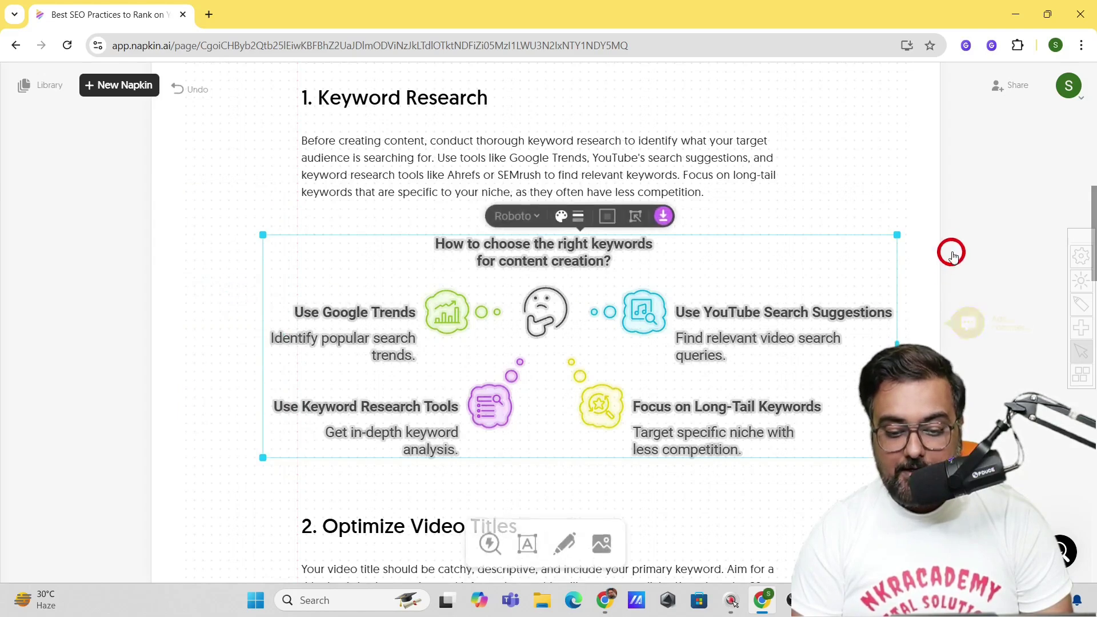
click(902, 178)
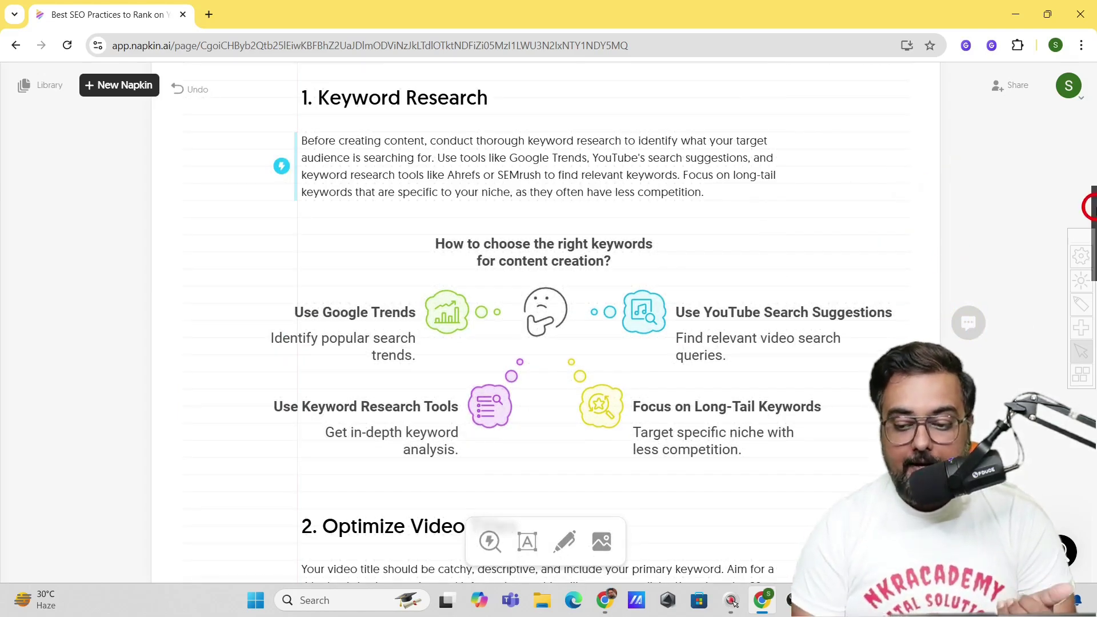
- Select the first sentence of the Optimize Video Titles paragraph and generate a funnel visual
drag(1092, 207, 1092, 266)
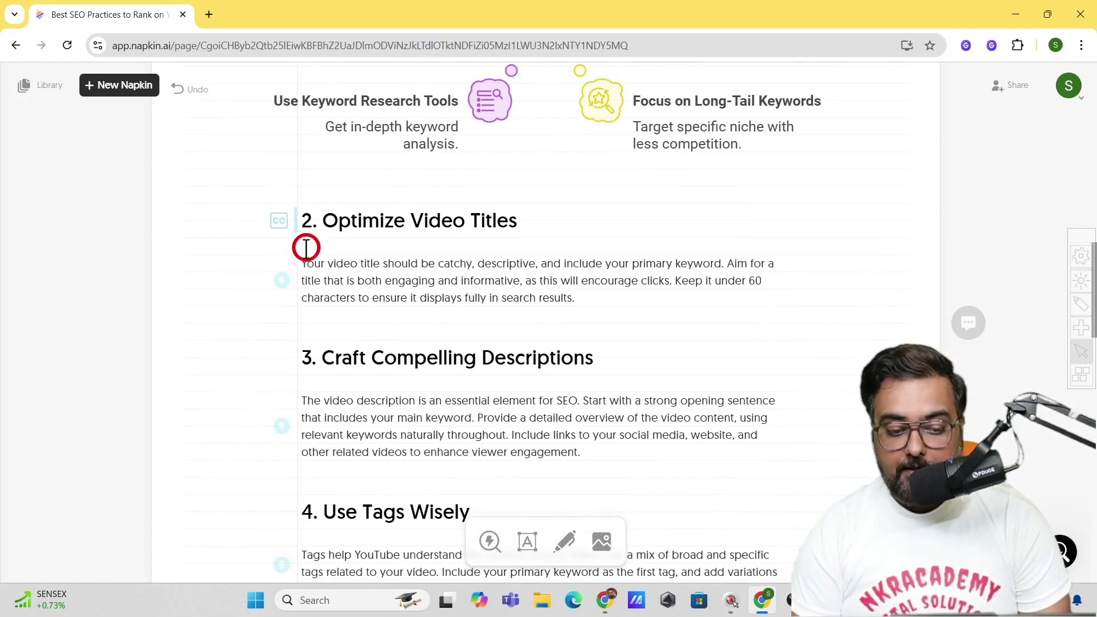
drag(304, 263, 384, 263)
click(382, 263)
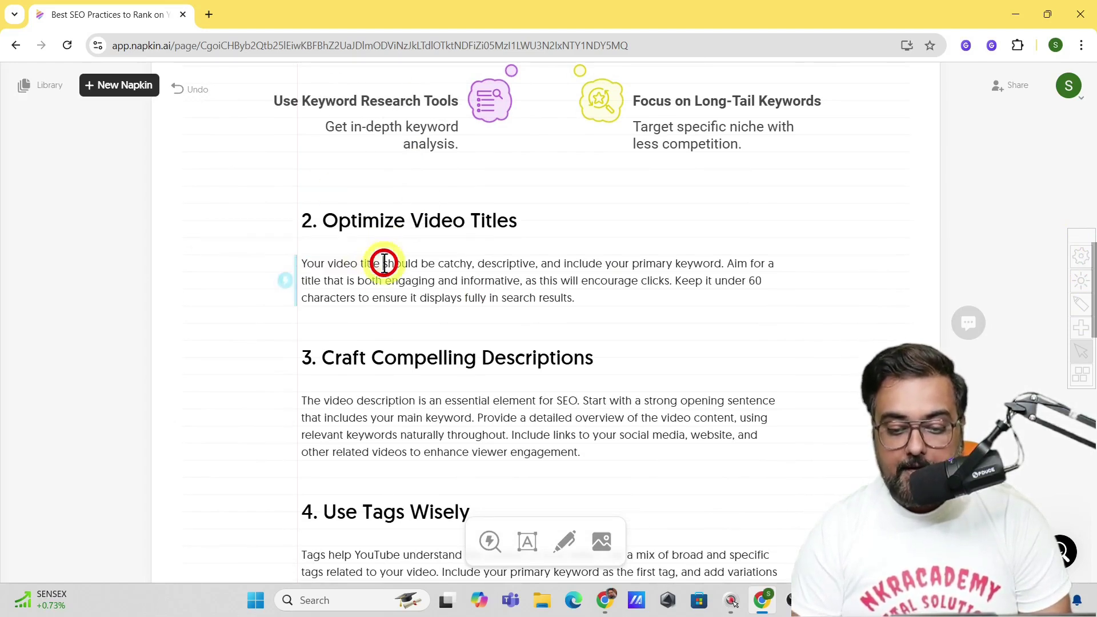
drag(722, 262, 311, 265)
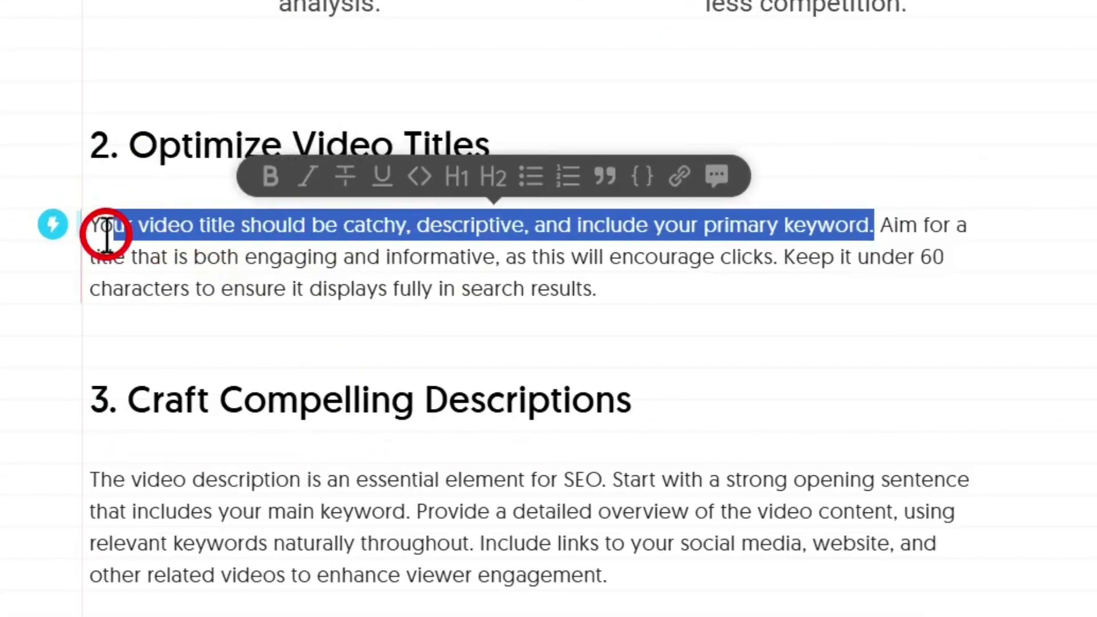
drag(106, 235, 85, 228)
click(48, 223)
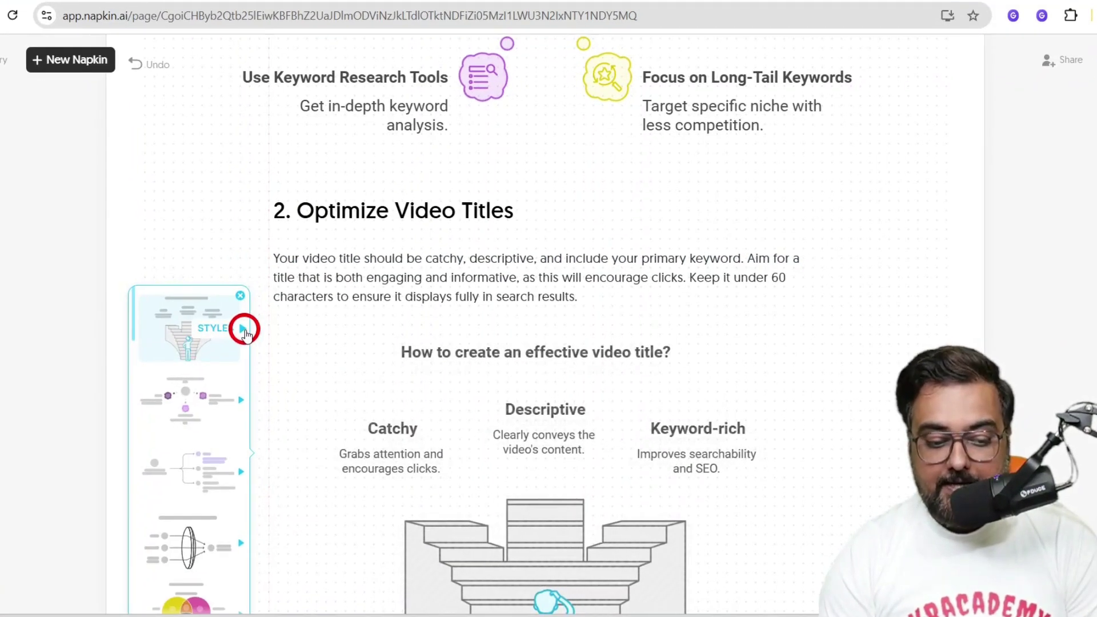
- Apply the dark grey variation to the 'How to create an effective video title?' funnel
click(244, 330)
click(184, 486)
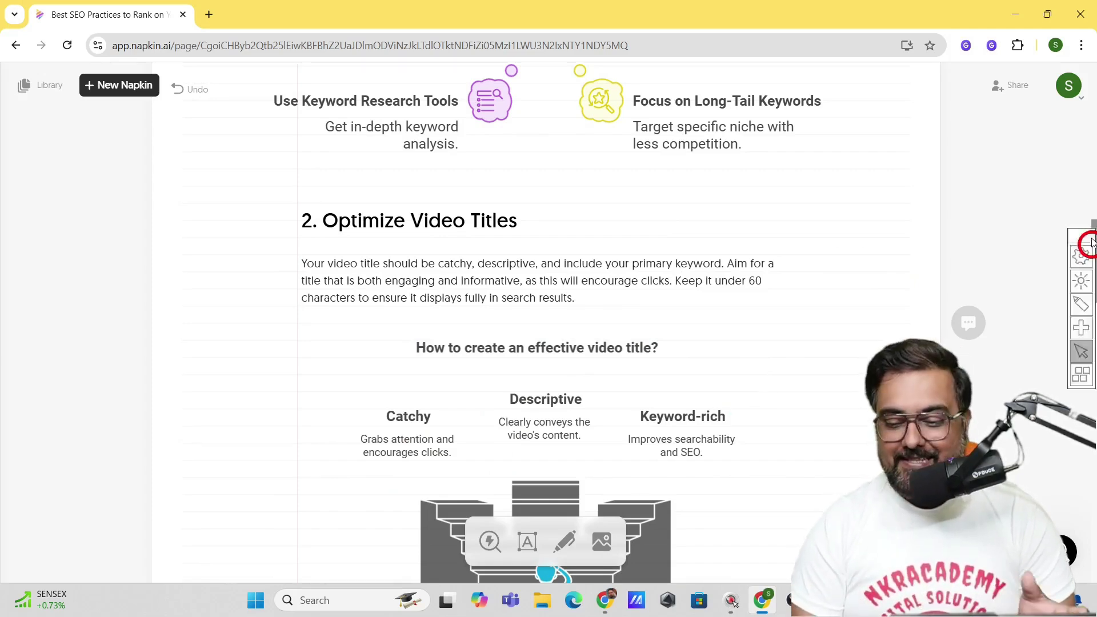
scroll(1091, 252, down, 3)
drag(1090, 252, 1090, 319)
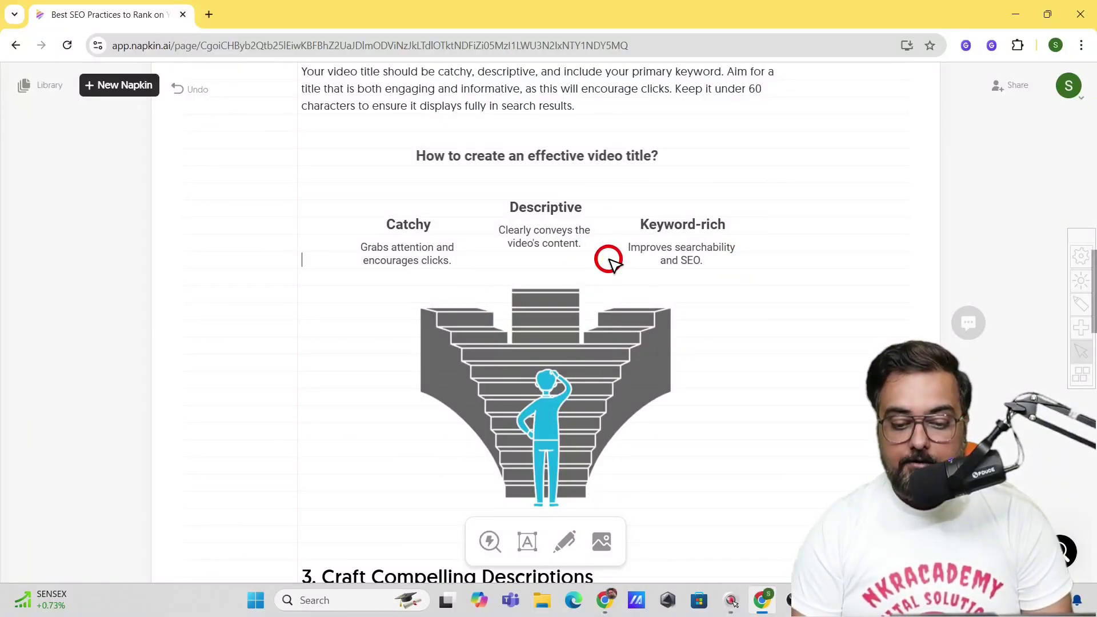
- Select the video-title funnel illustration and open its PNG export options
click(612, 327)
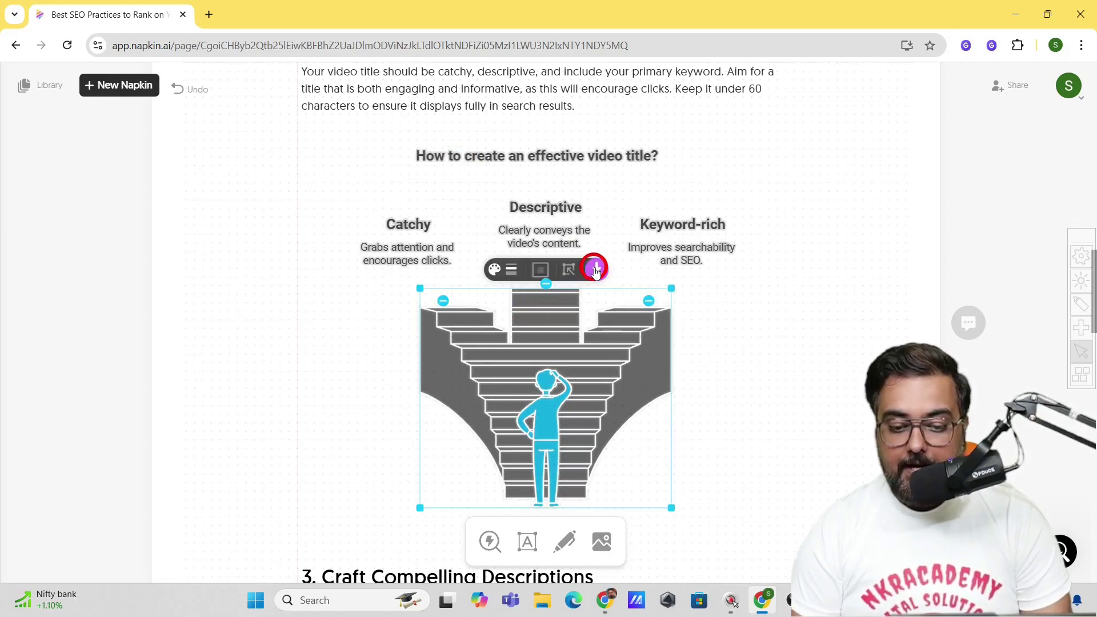
click(594, 269)
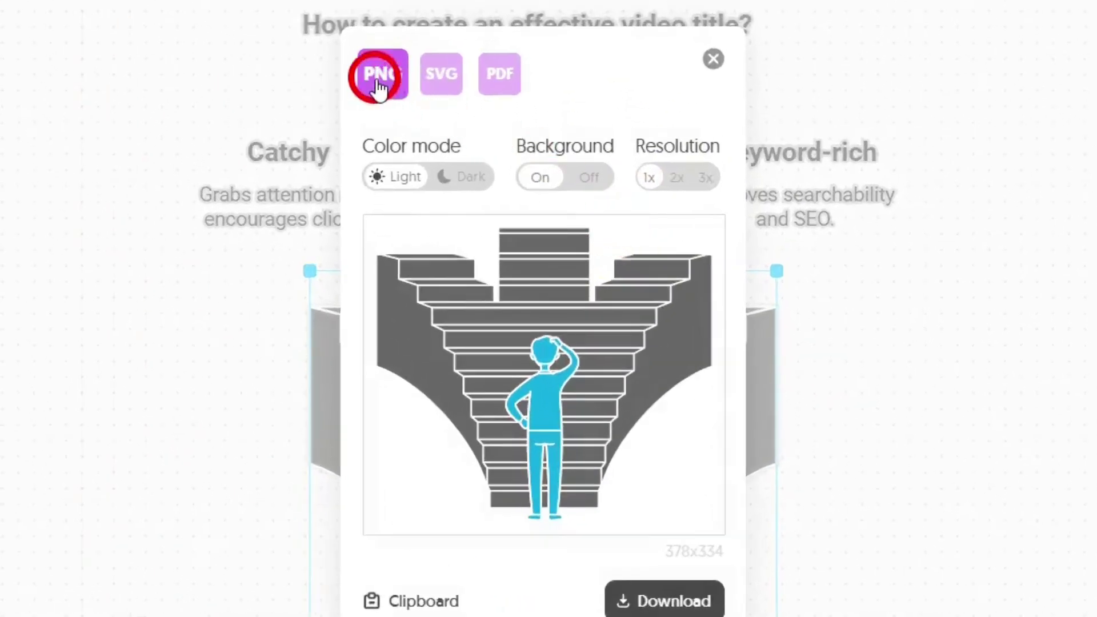